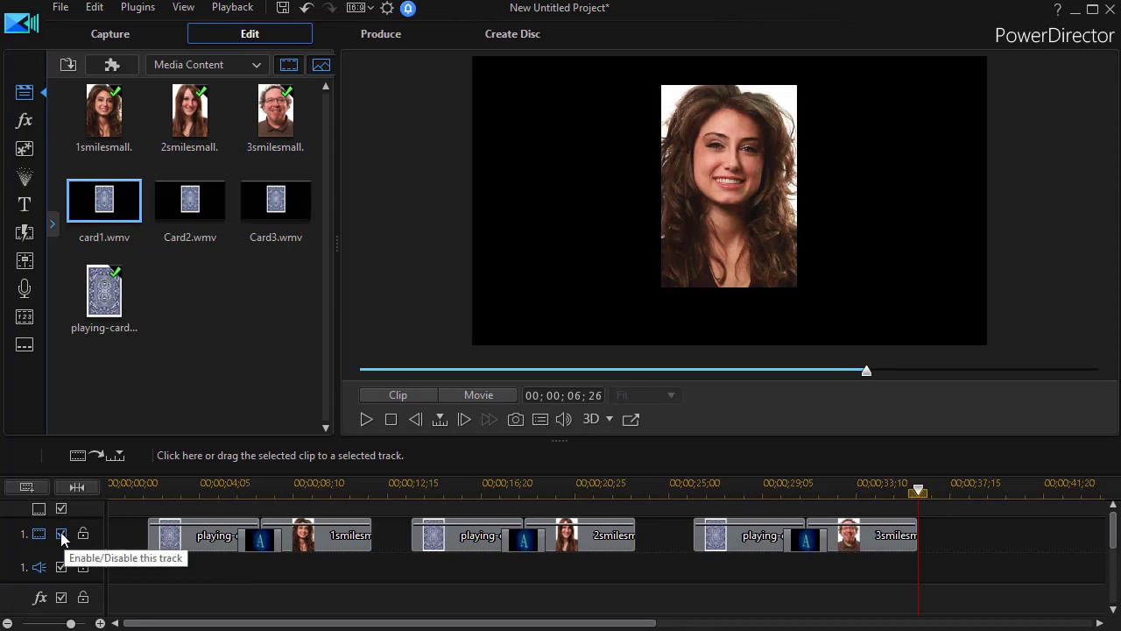
Disable track 1, place card1.wmv at 0:00 on track 2, and preview its flip to the portrait
{"action": "left_click", "coordinate": [60, 533]}
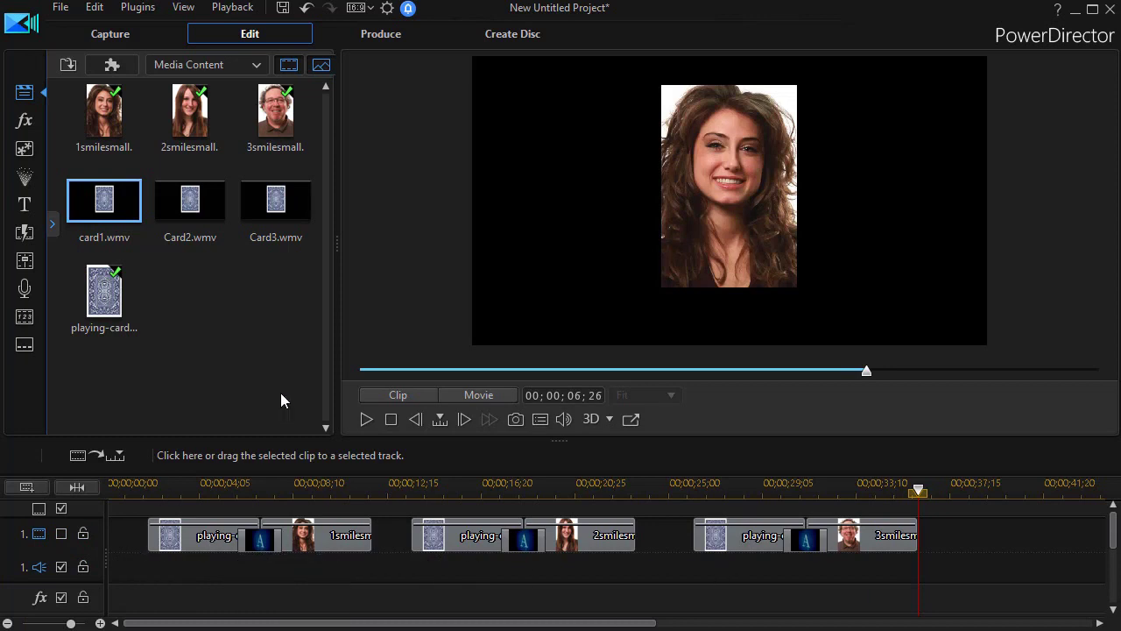
{"action": "left_click_drag", "start_coordinate": [100, 213], "coordinate": [106, 576]}
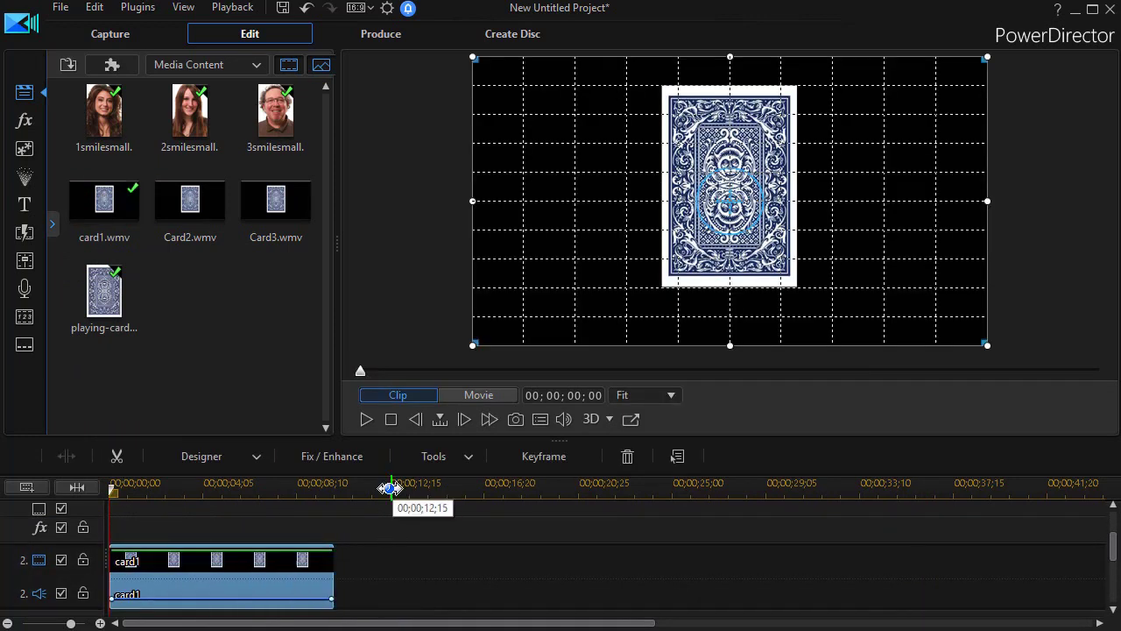
{"action": "left_click", "coordinate": [366, 419]}
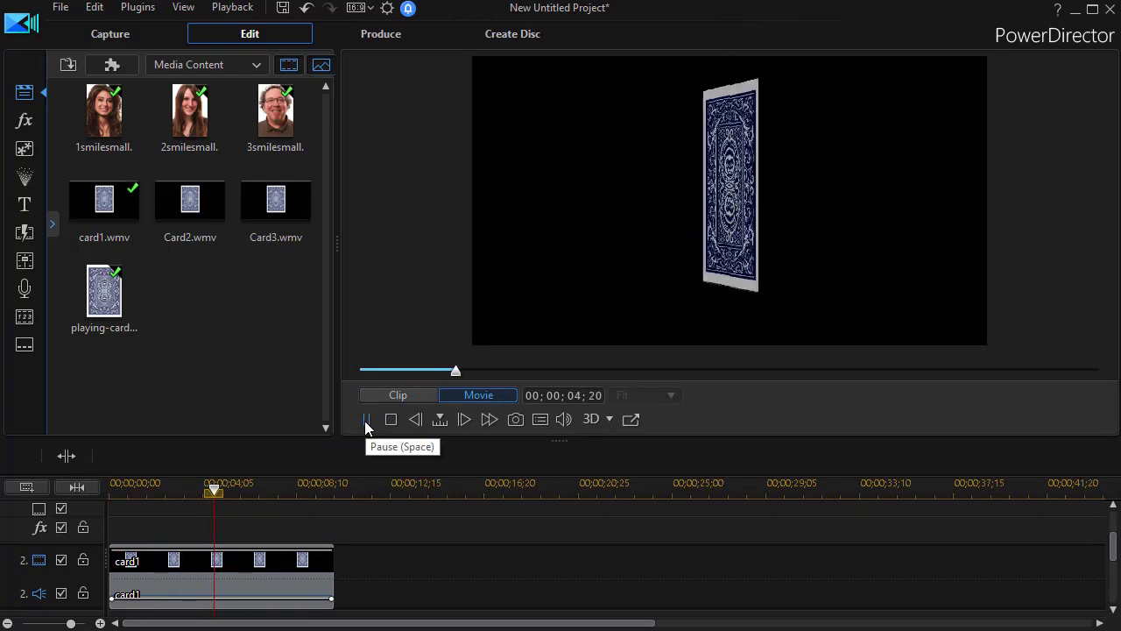
{"action": "left_click", "coordinate": [366, 420]}
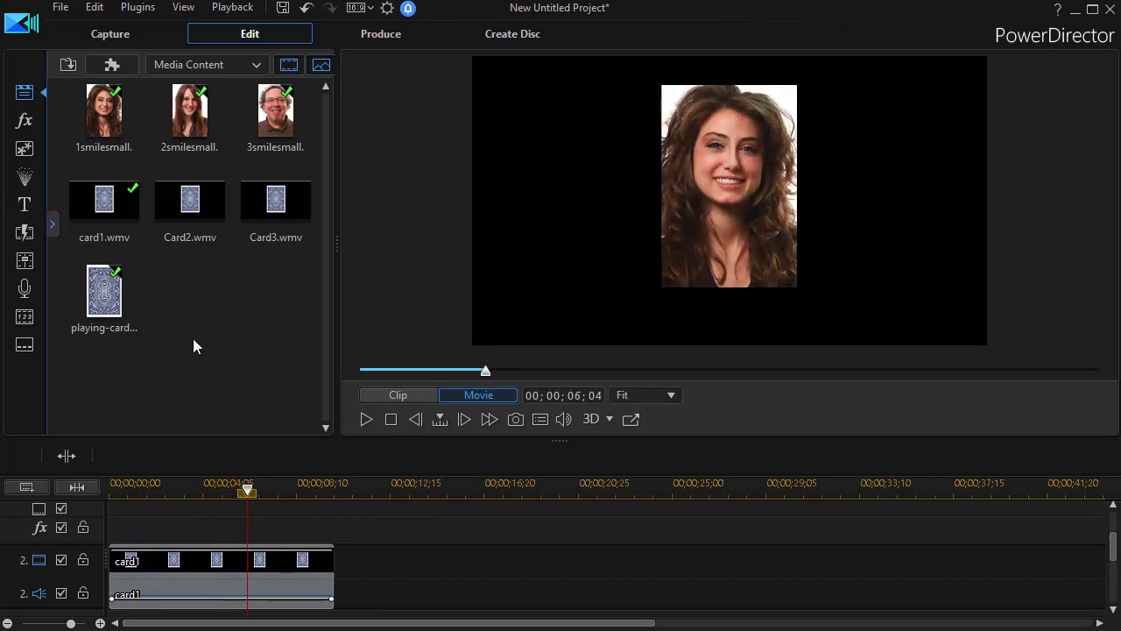
Place Card2.wmv at the start of track 3 and Card3.wmv at the start of track 4
{"action": "left_click", "coordinate": [194, 210]}
{"action": "left_click_drag", "start_coordinate": [1114, 550], "coordinate": [1117, 564]}
{"action": "left_click_drag", "start_coordinate": [190, 200], "coordinate": [77, 580]}
{"action": "left_click_drag", "start_coordinate": [279, 216], "coordinate": [58, 554]}
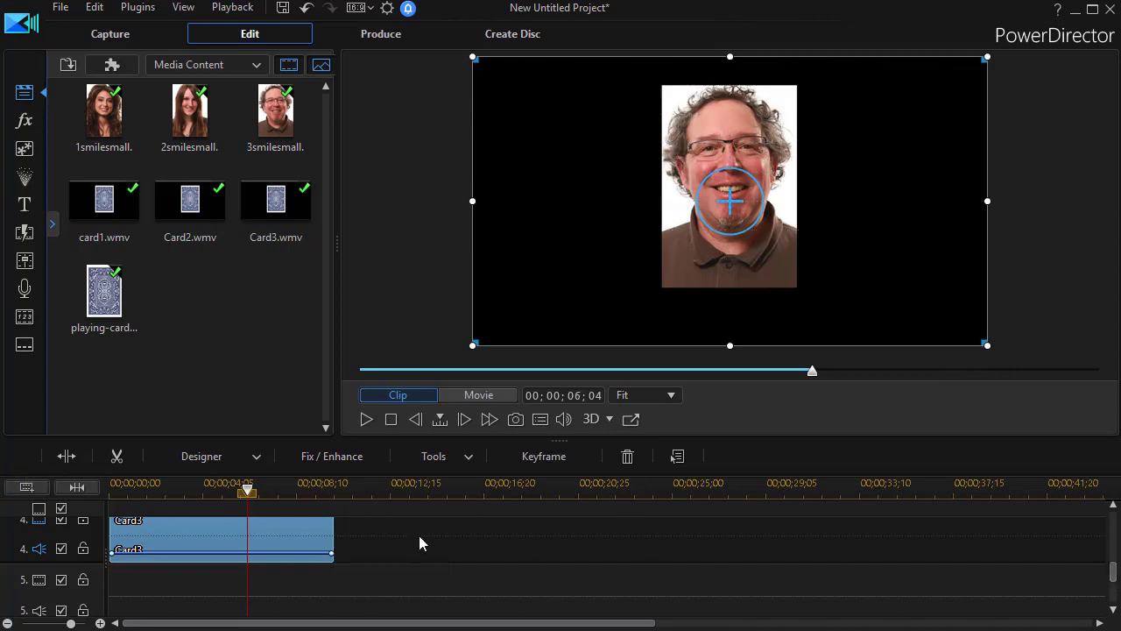
{"action": "left_click_drag", "start_coordinate": [1110, 574], "coordinate": [1112, 549]}
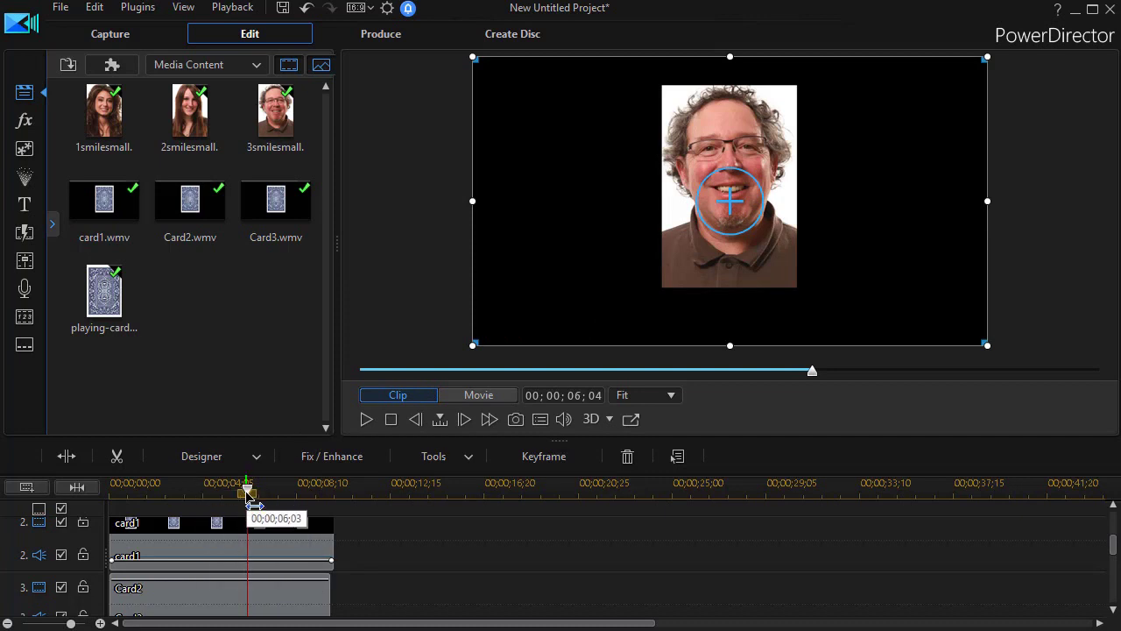
{"action": "left_click_drag", "start_coordinate": [251, 501], "coordinate": [224, 526]}
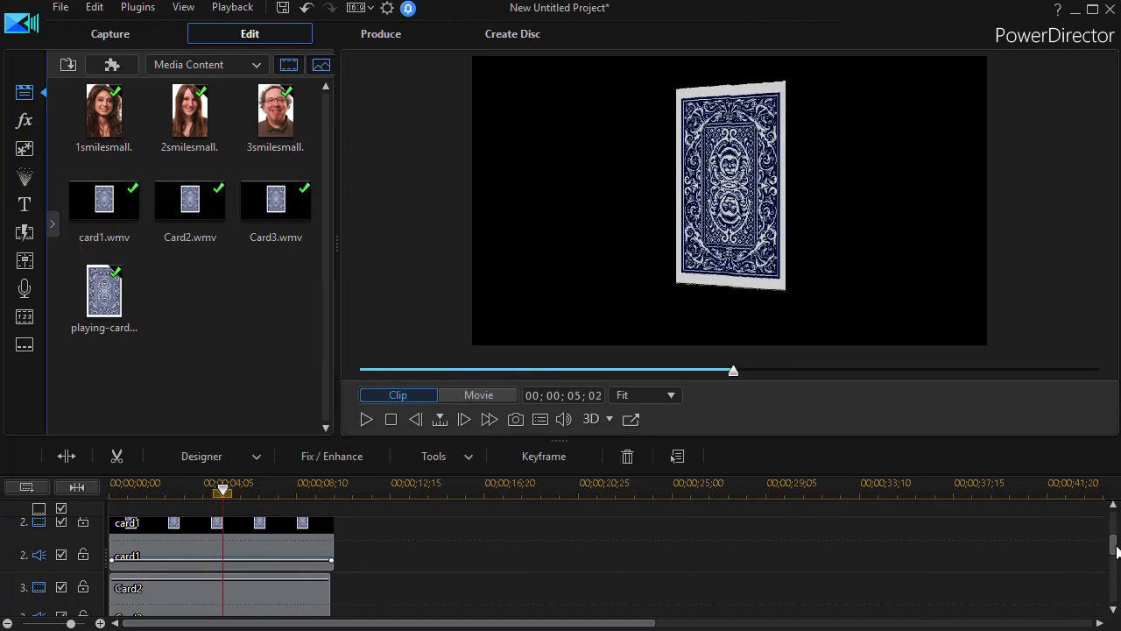
{"action": "left_click_drag", "start_coordinate": [1117, 549], "coordinate": [1118, 579]}
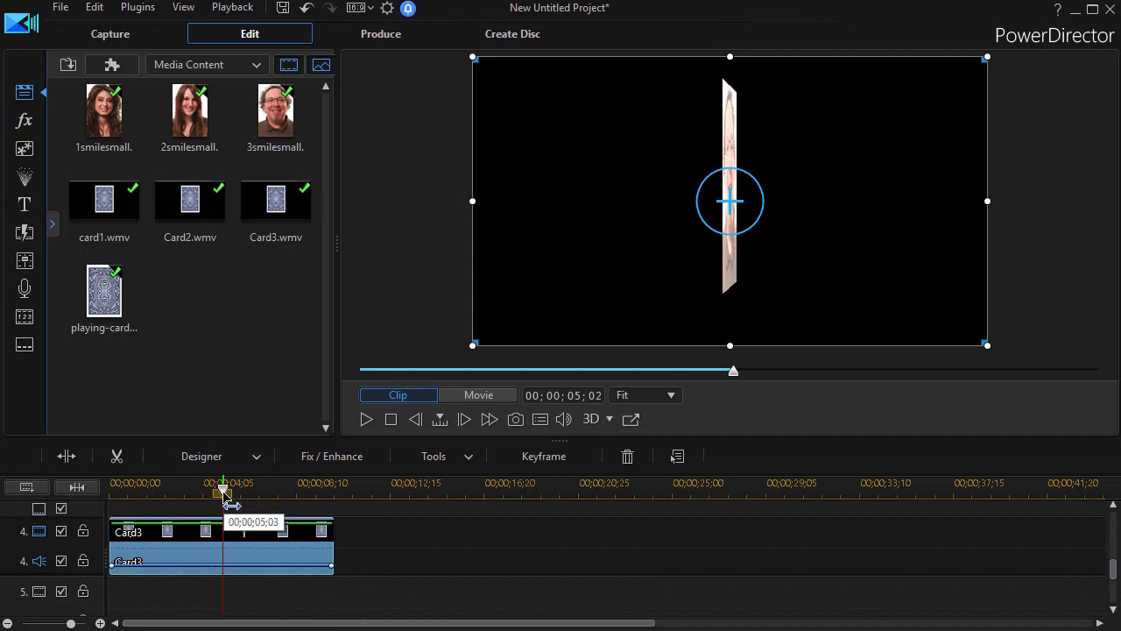
{"action": "left_click_drag", "start_coordinate": [231, 505], "coordinate": [291, 507]}
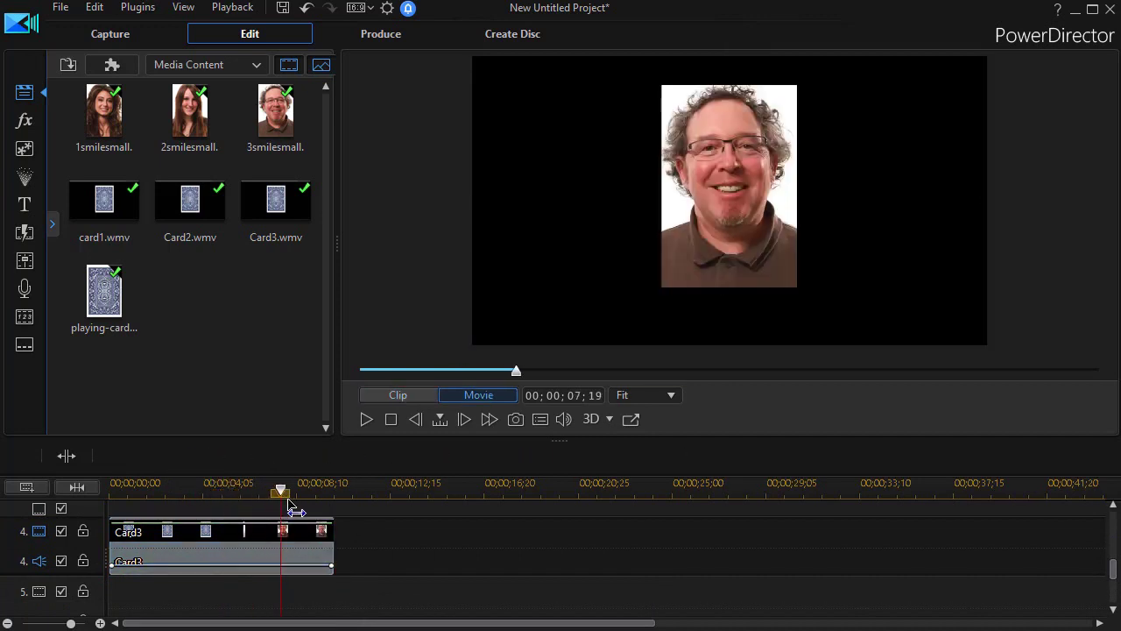
{"action": "left_click", "coordinate": [319, 547]}
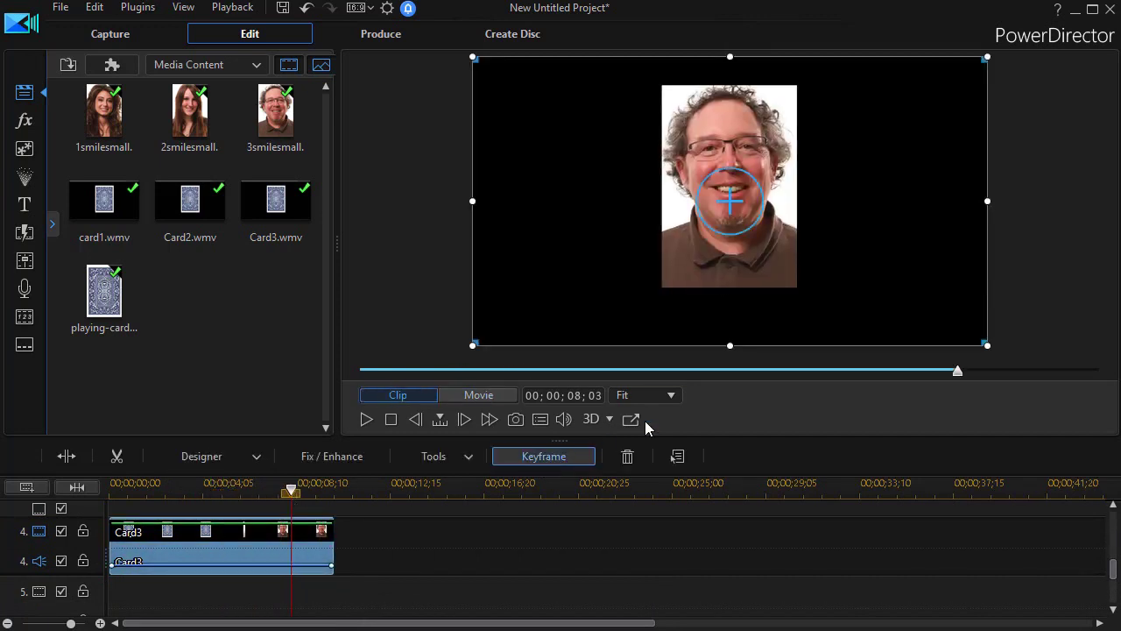
Turn on preview grid lines and open the Crop/Zoom/Pan power tool for the Card3 clip
{"action": "right_click", "coordinate": [941, 367]}
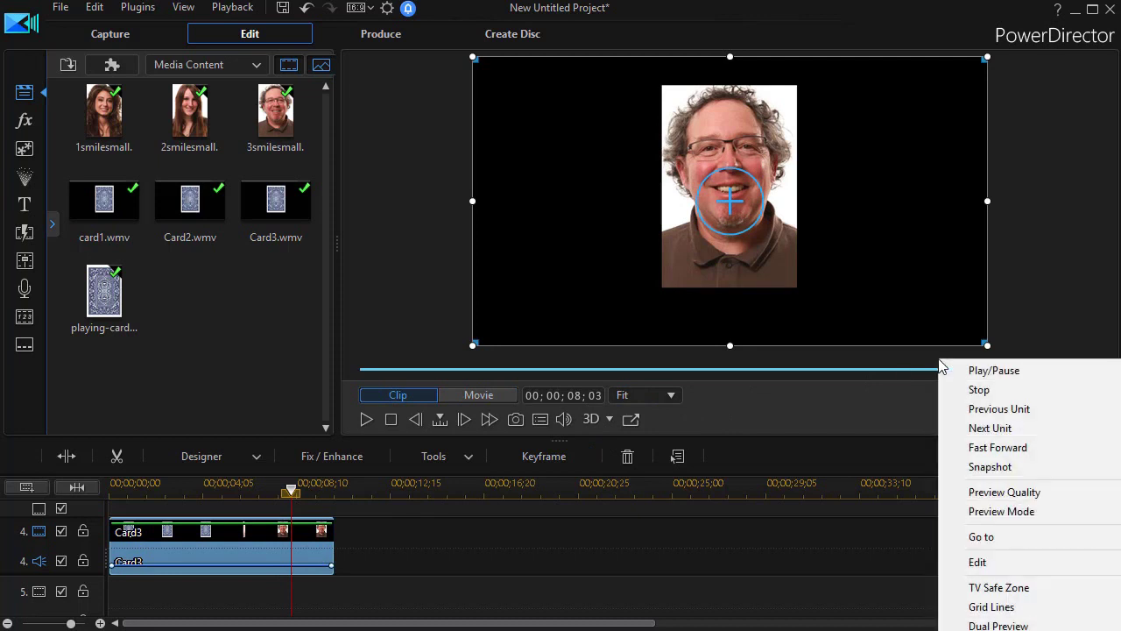
{"action": "left_click", "coordinate": [991, 607]}
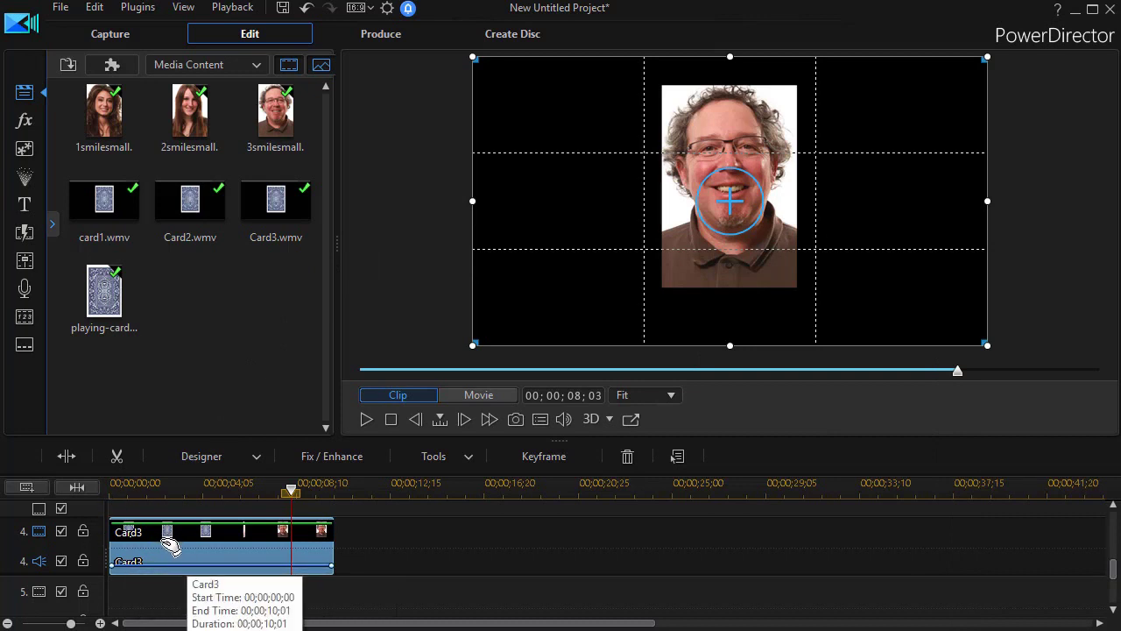
{"action": "left_click", "coordinate": [466, 458]}
{"action": "mouse_move", "coordinate": [454, 487]}
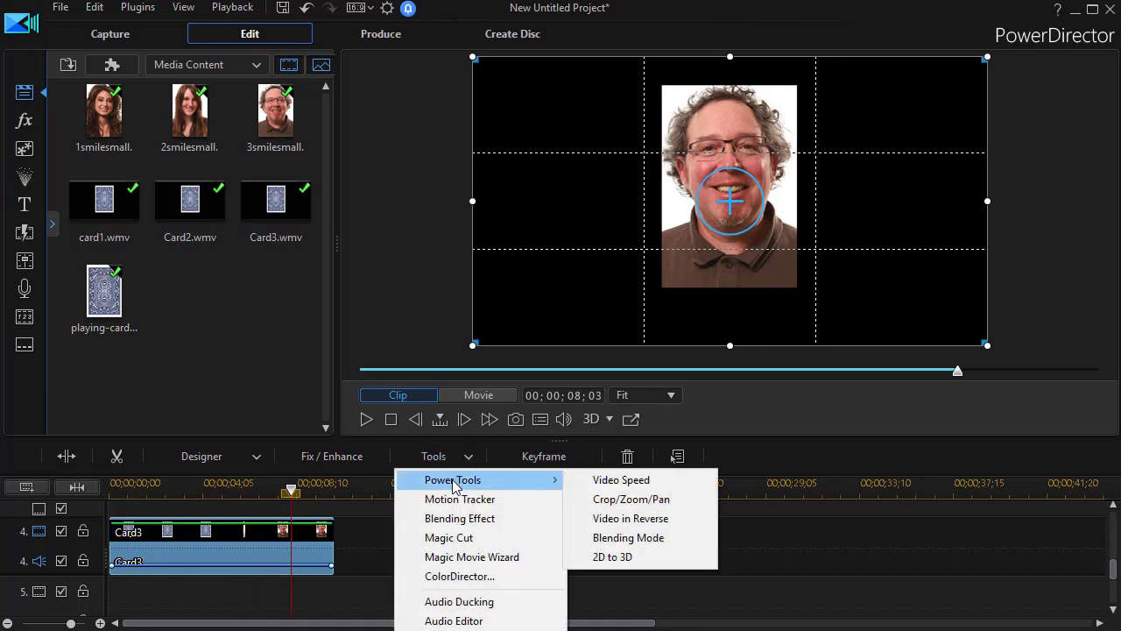
{"action": "left_click", "coordinate": [635, 508]}
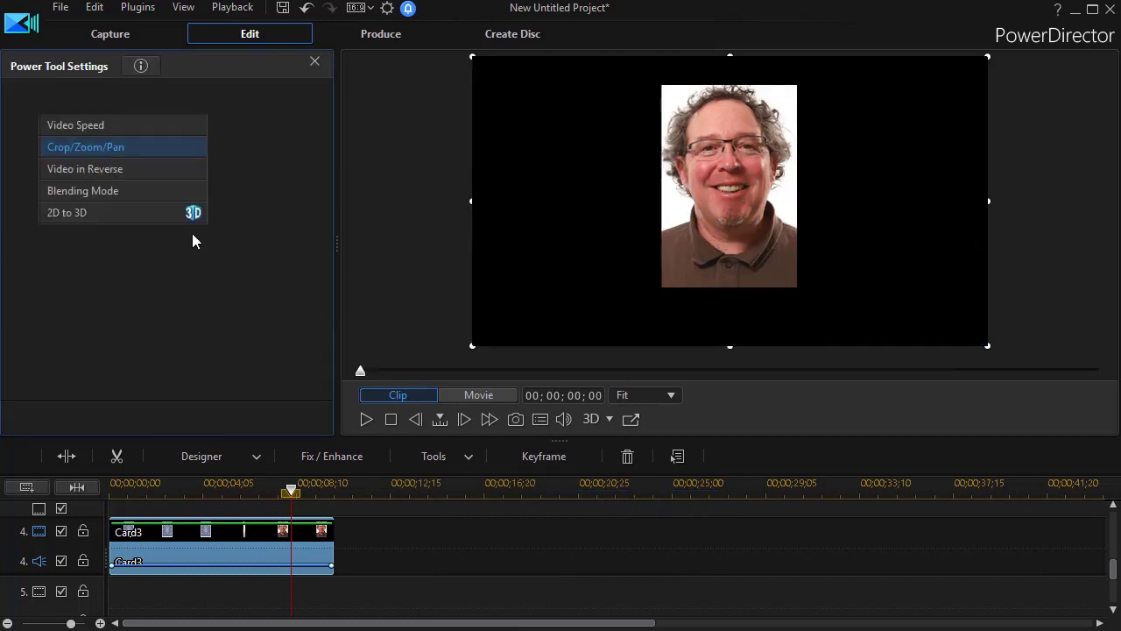
{"action": "left_click", "coordinate": [160, 142]}
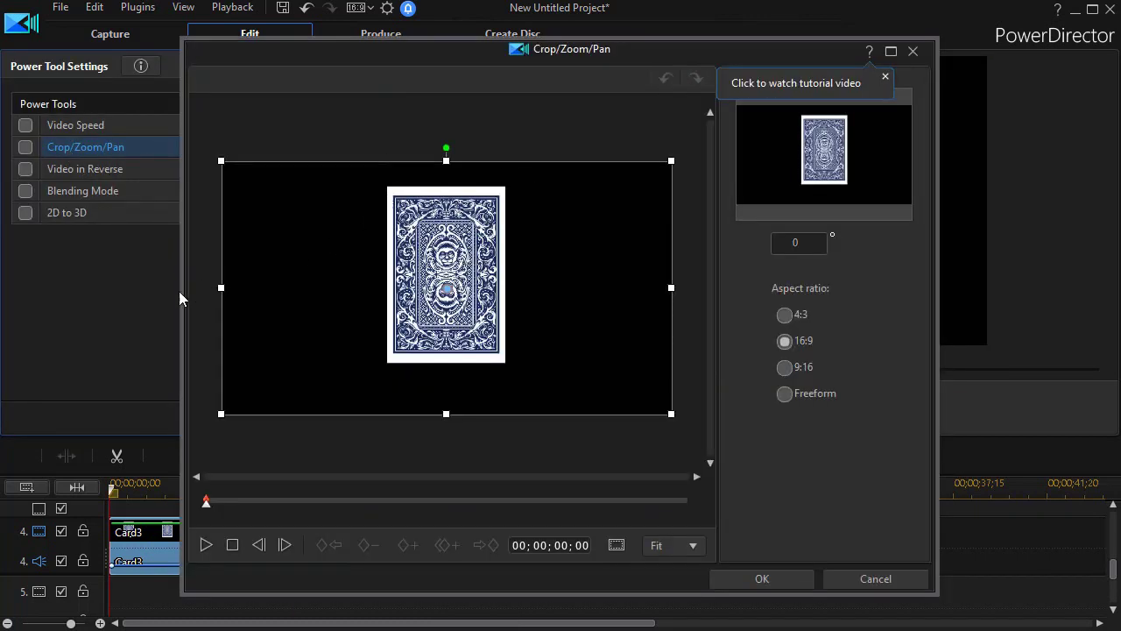
Use a Freeform aspect with a 2 x 2 guide grid to crop Card3 tightly around its card
{"action": "left_click", "coordinate": [787, 394]}
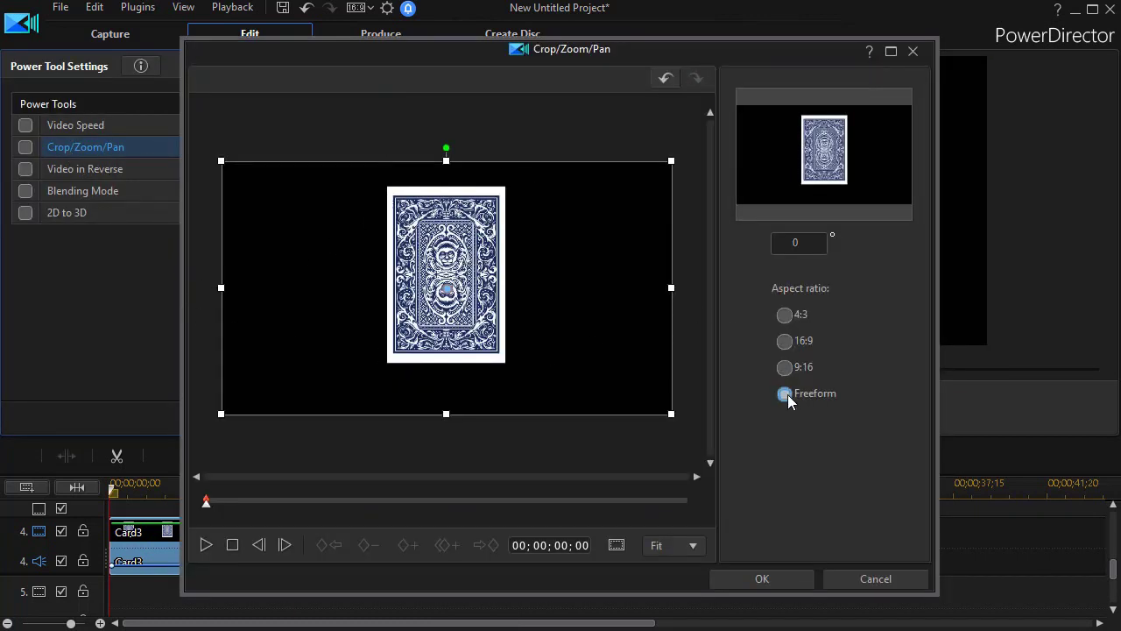
{"action": "left_click", "coordinate": [617, 545]}
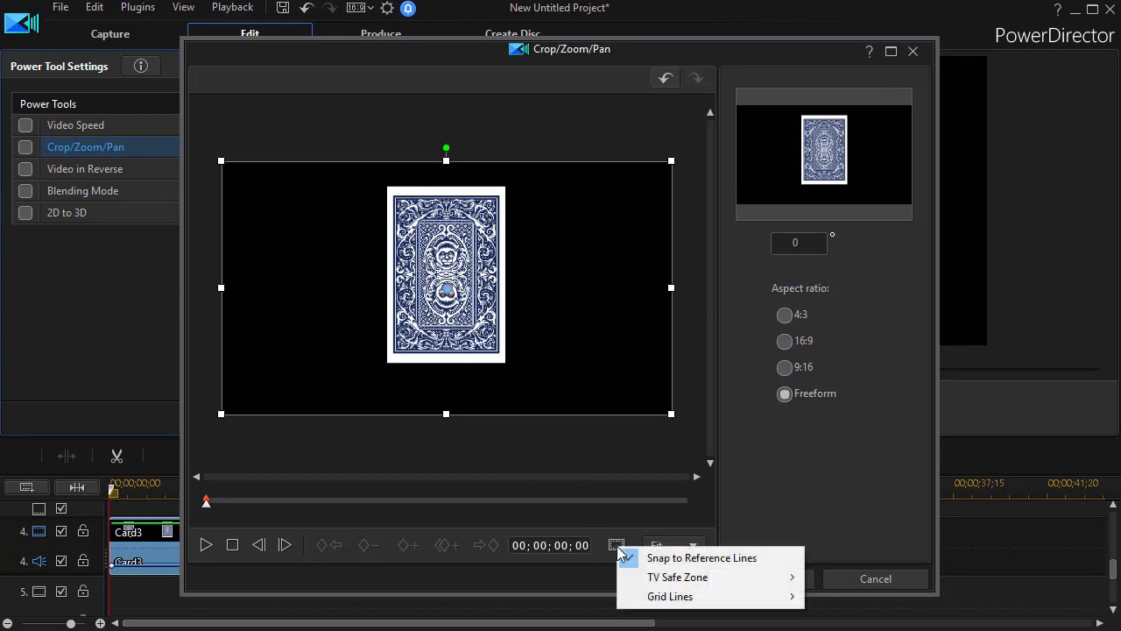
{"action": "mouse_move", "coordinate": [666, 595]}
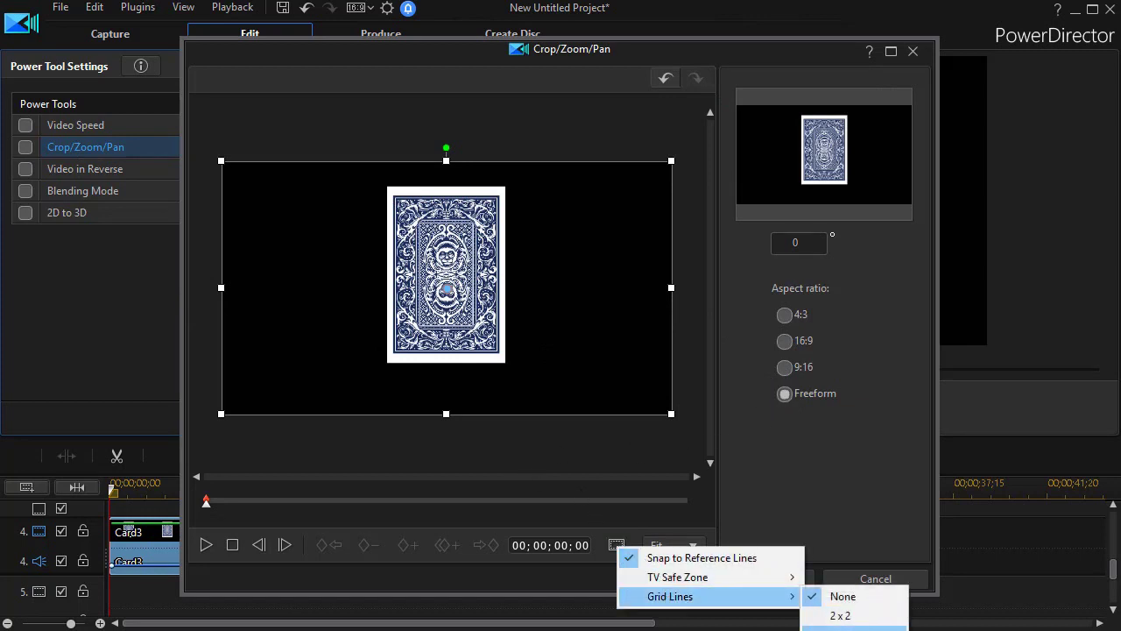
{"action": "left_click", "coordinate": [837, 616]}
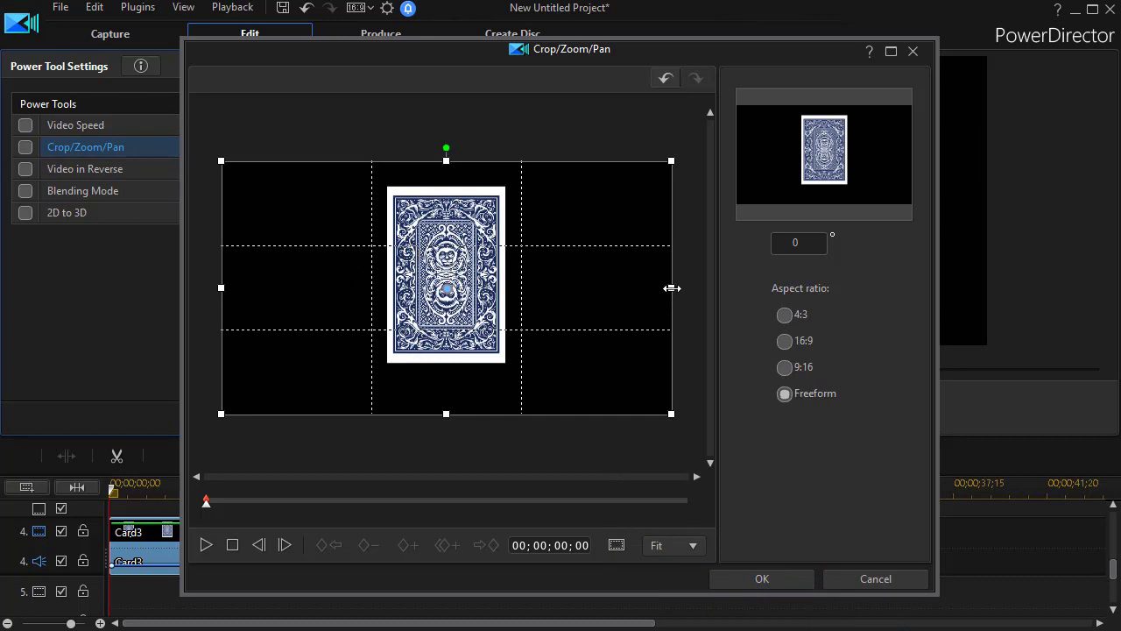
{"action": "left_click_drag", "start_coordinate": [671, 287], "coordinate": [525, 308]}
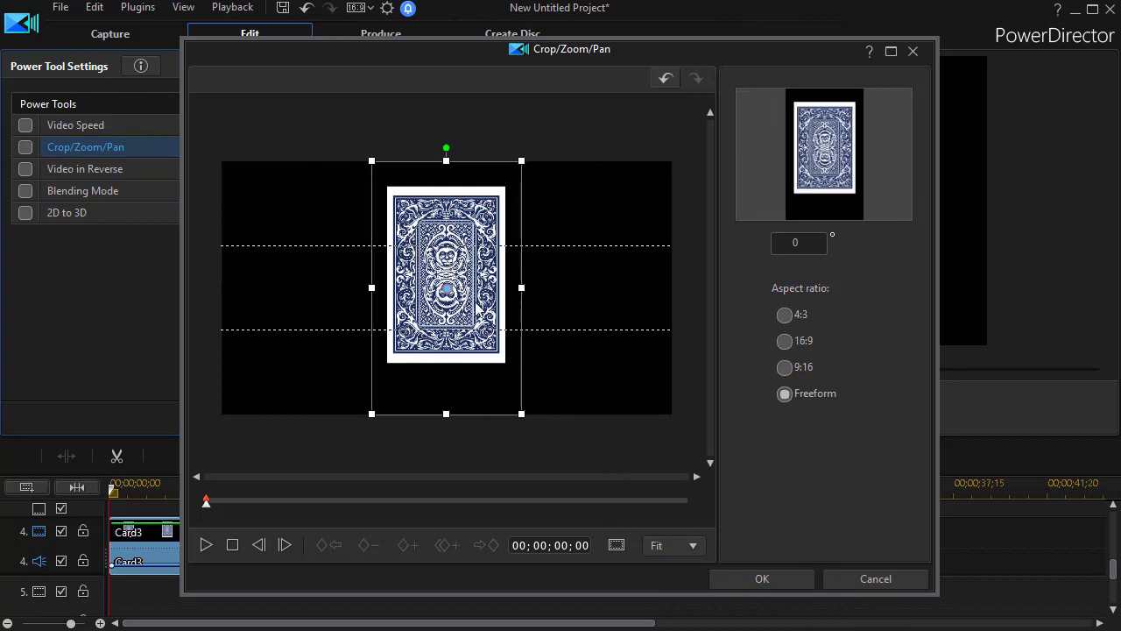
{"action": "left_click_drag", "start_coordinate": [442, 278], "coordinate": [444, 283]}
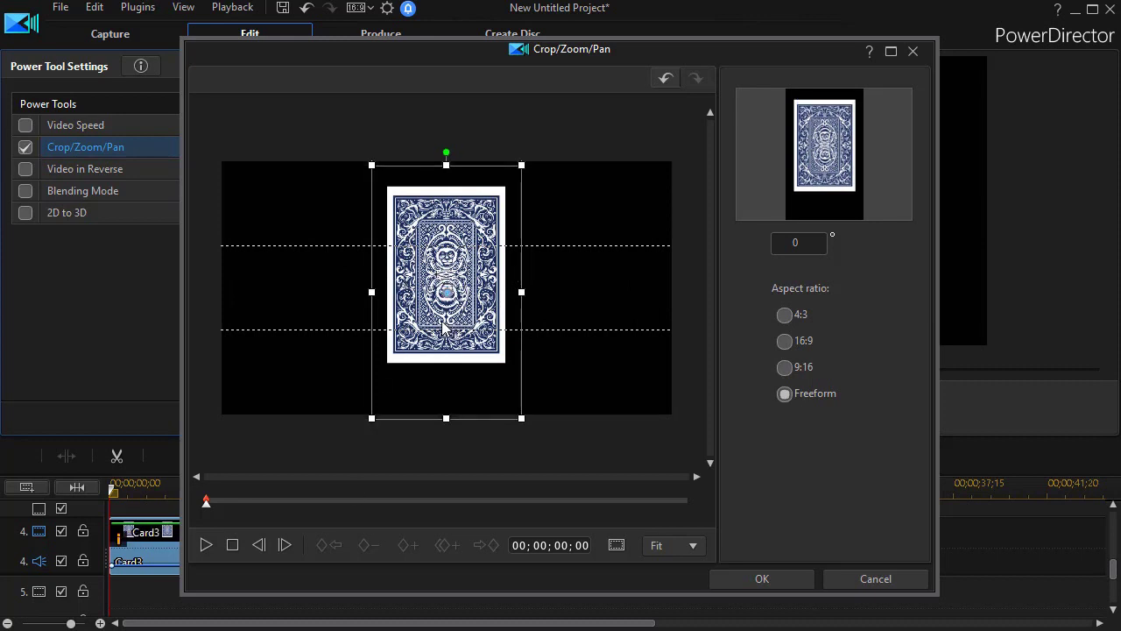
{"action": "left_click", "coordinate": [762, 579]}
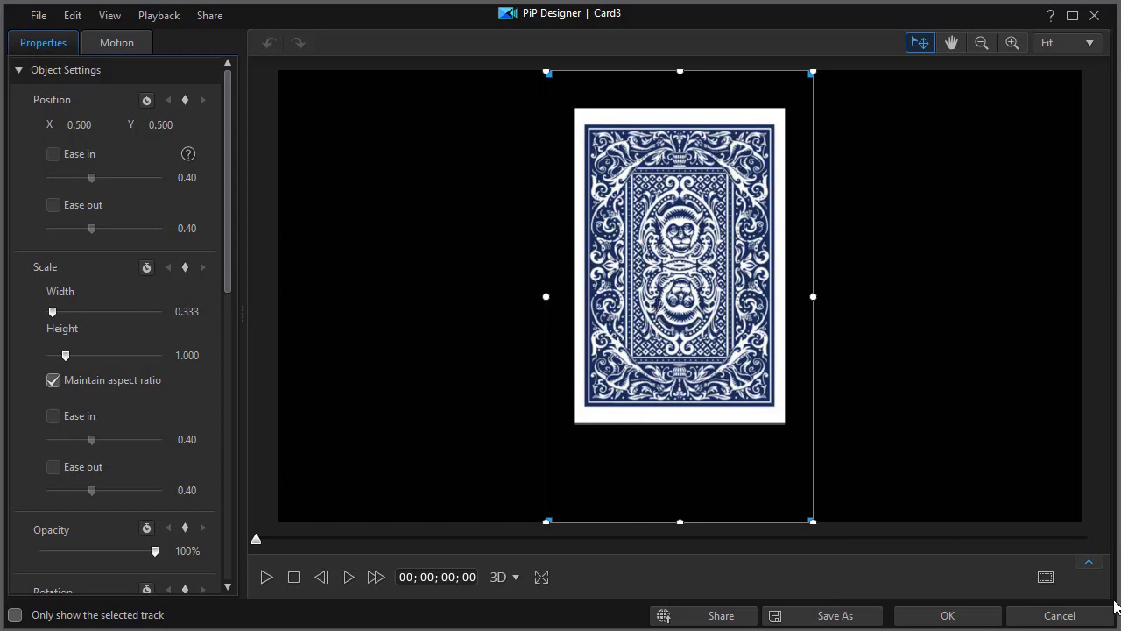
With PiP Designer grid lines on, drag the Card3 card into the left third and confirm
{"action": "left_click", "coordinate": [1046, 576]}
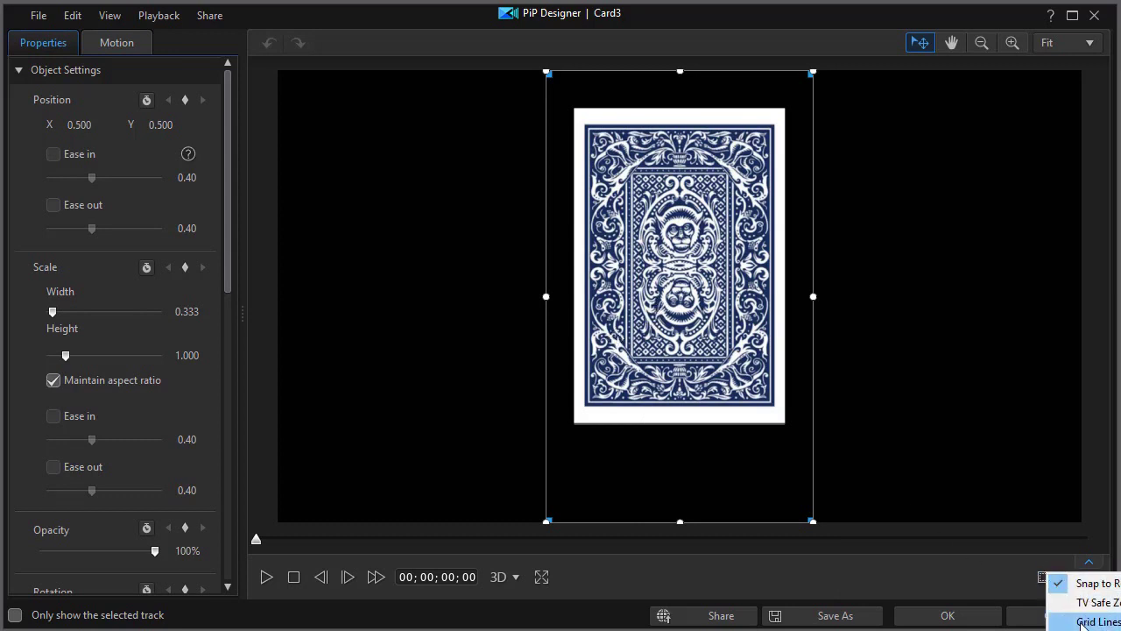
{"action": "left_click", "coordinate": [1097, 621]}
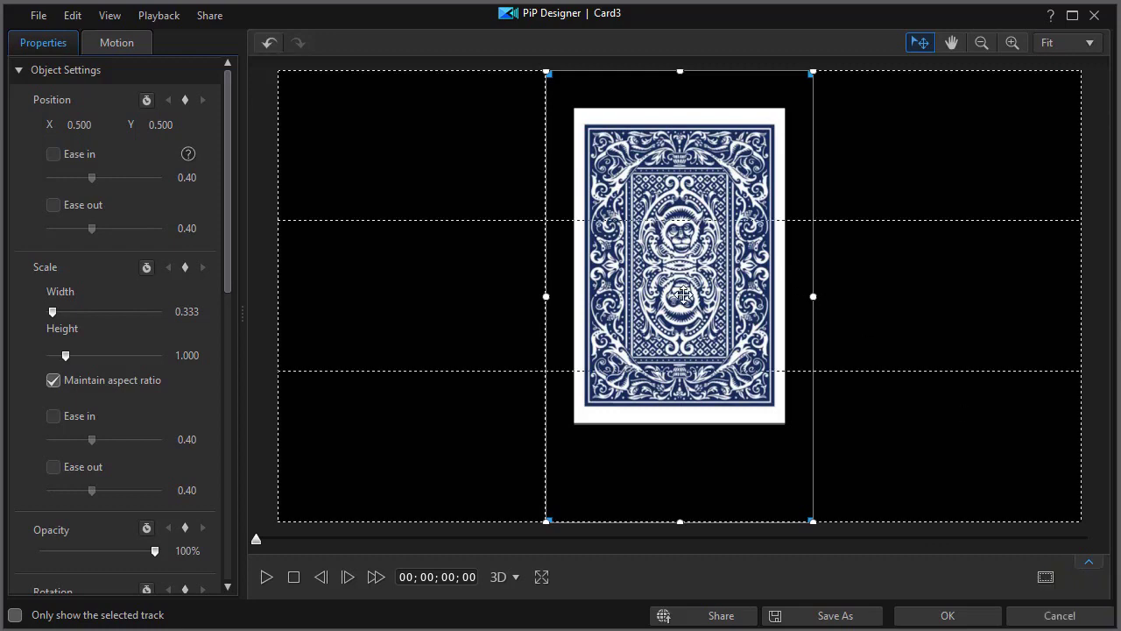
{"action": "left_click_drag", "start_coordinate": [683, 283], "coordinate": [397, 293]}
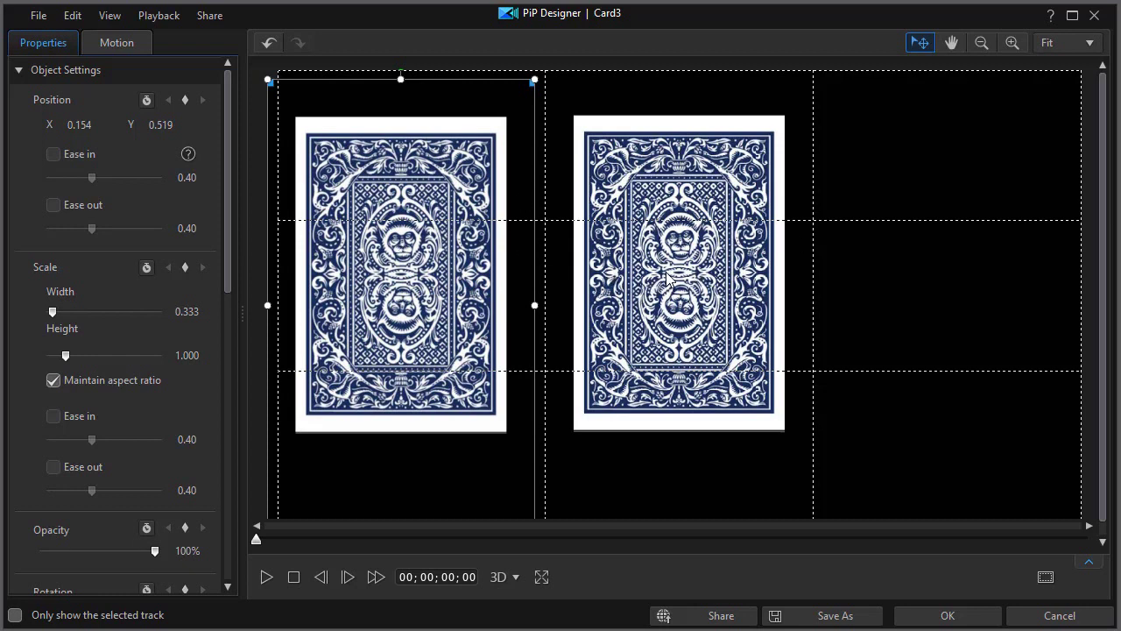
{"action": "left_click", "coordinate": [945, 618]}
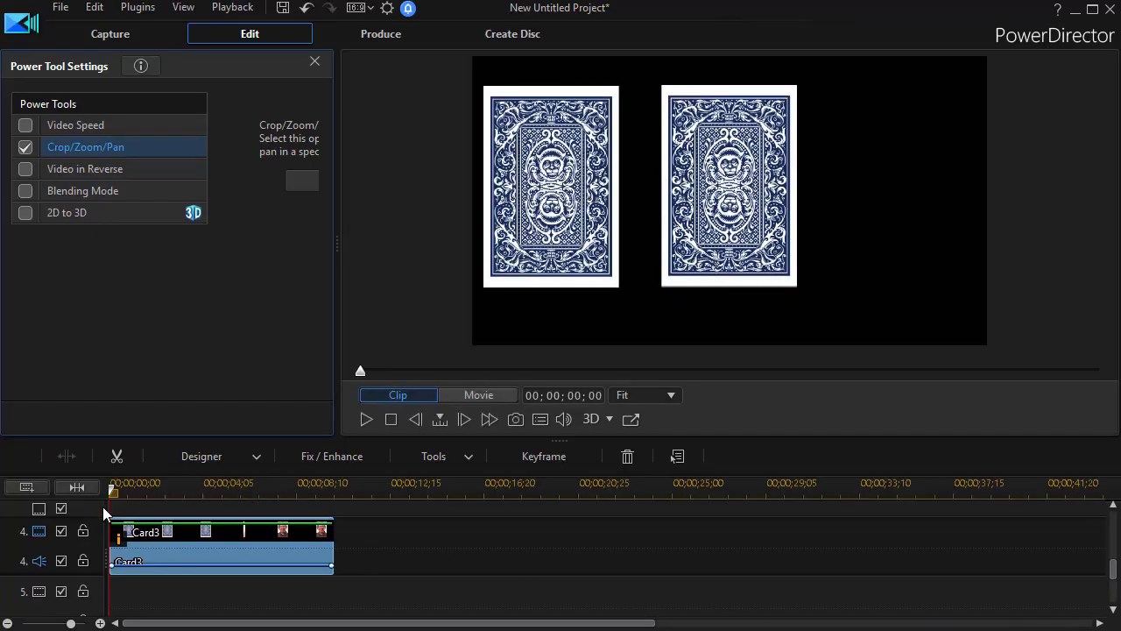
Scrub partway into the card flip, select the Card2 clip on track 3, and list its editing tools
{"action": "left_click_drag", "start_coordinate": [114, 495], "coordinate": [201, 526]}
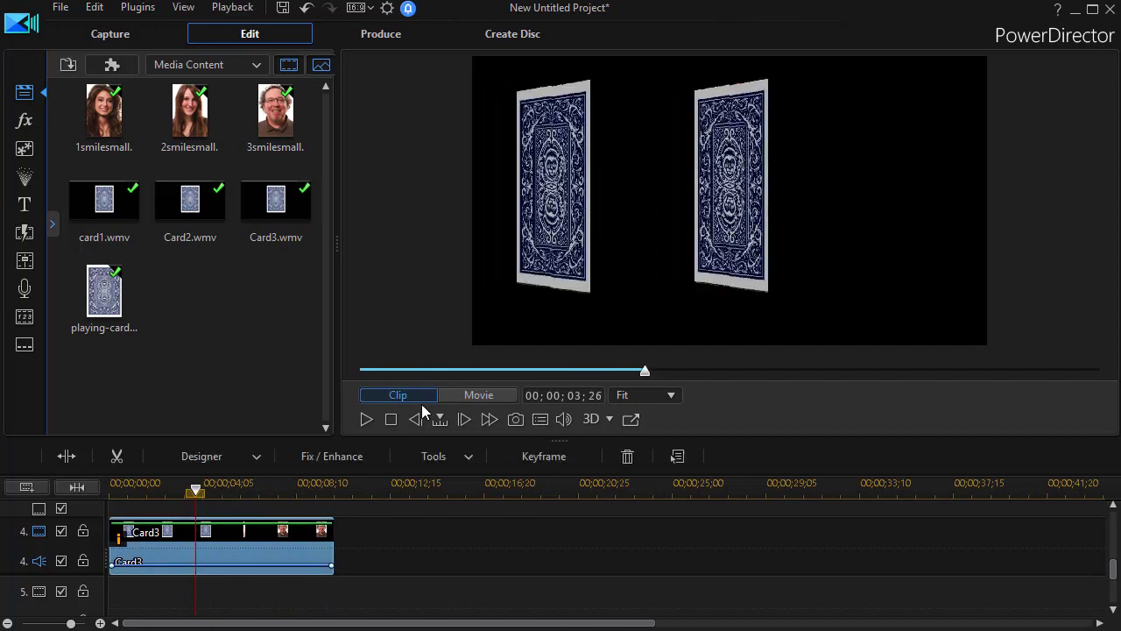
{"action": "left_click_drag", "start_coordinate": [1115, 573], "coordinate": [1111, 550]}
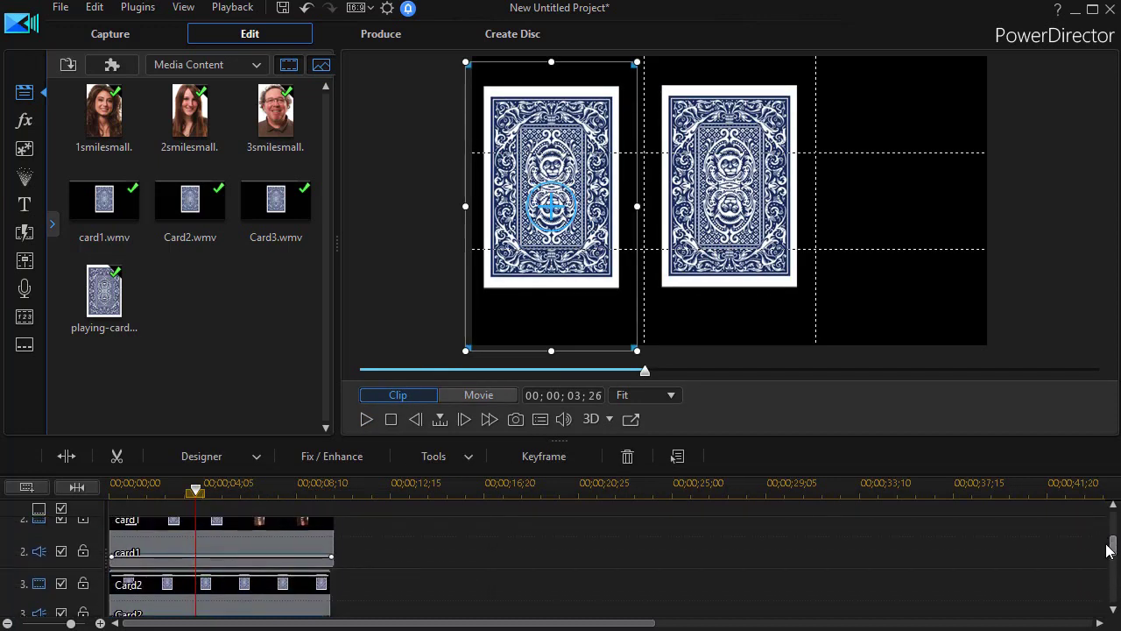
{"action": "left_click", "coordinate": [252, 585]}
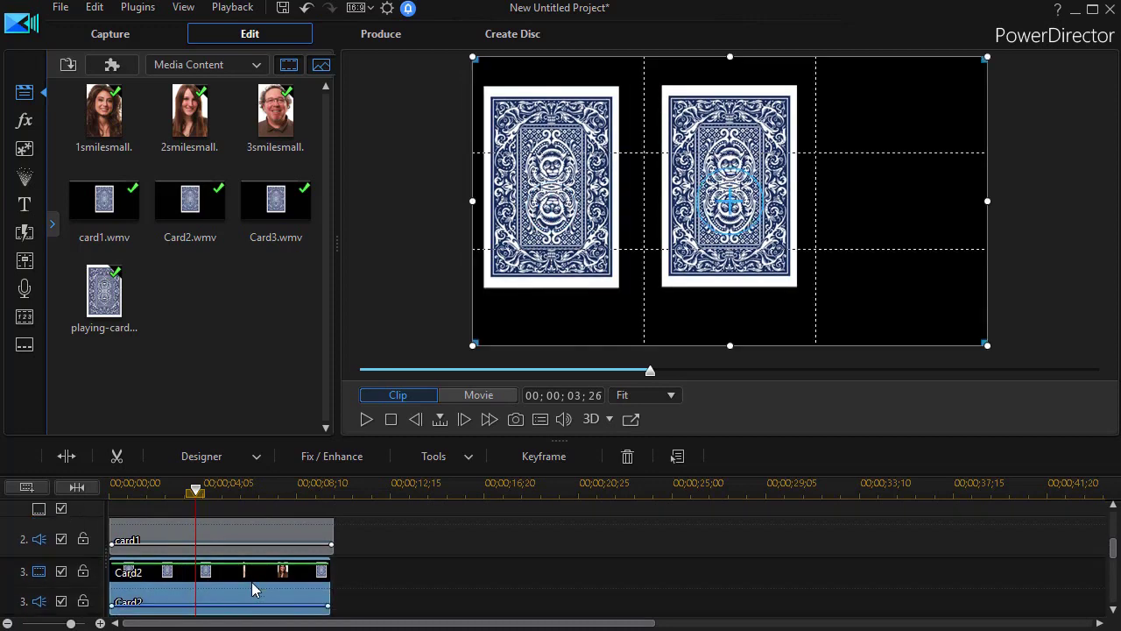
{"action": "left_click", "coordinate": [467, 460]}
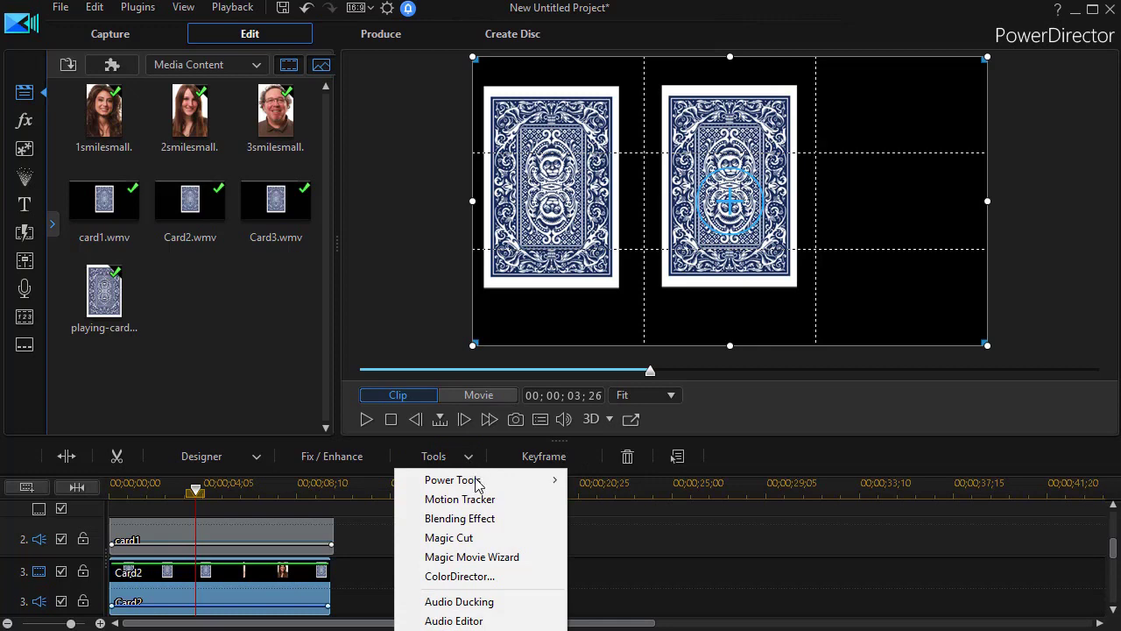
Crop the Card2 clip with a Freeform aspect ratio so the frame fits tightly around its card
{"action": "mouse_move", "coordinate": [477, 480]}
{"action": "left_click", "coordinate": [653, 499]}
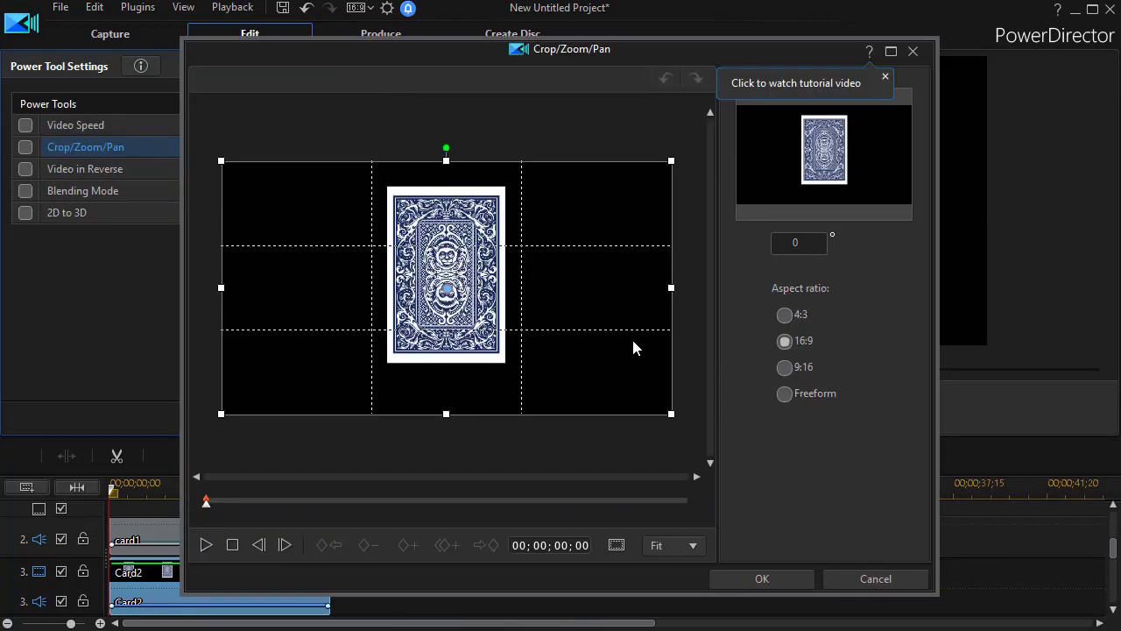
{"action": "left_click", "coordinate": [786, 394]}
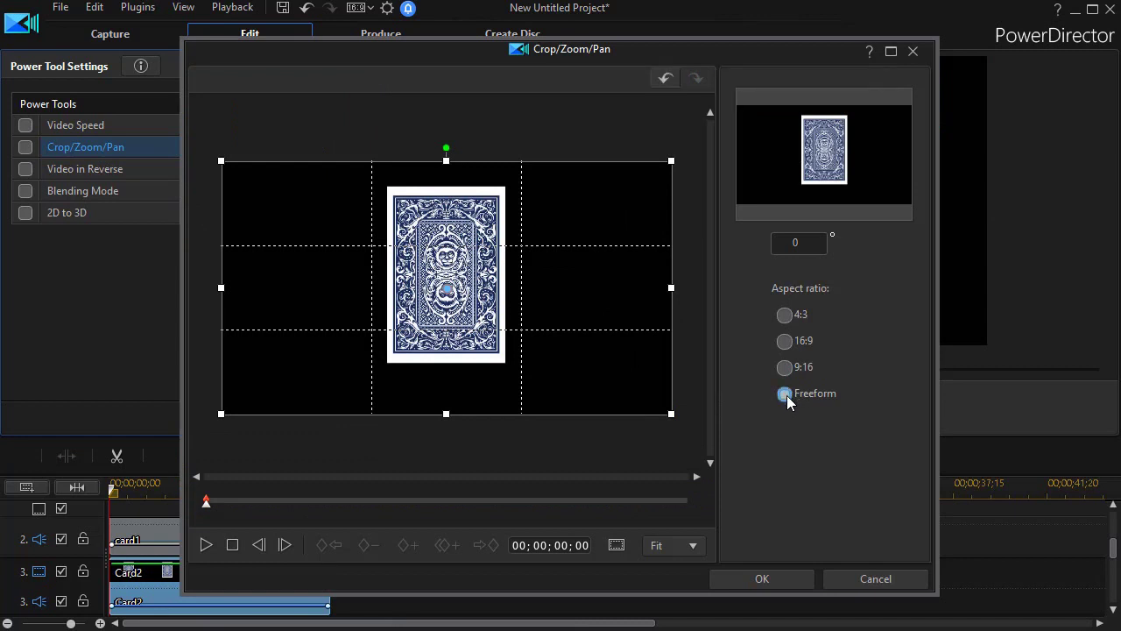
{"action": "left_click_drag", "start_coordinate": [671, 287], "coordinate": [518, 290]}
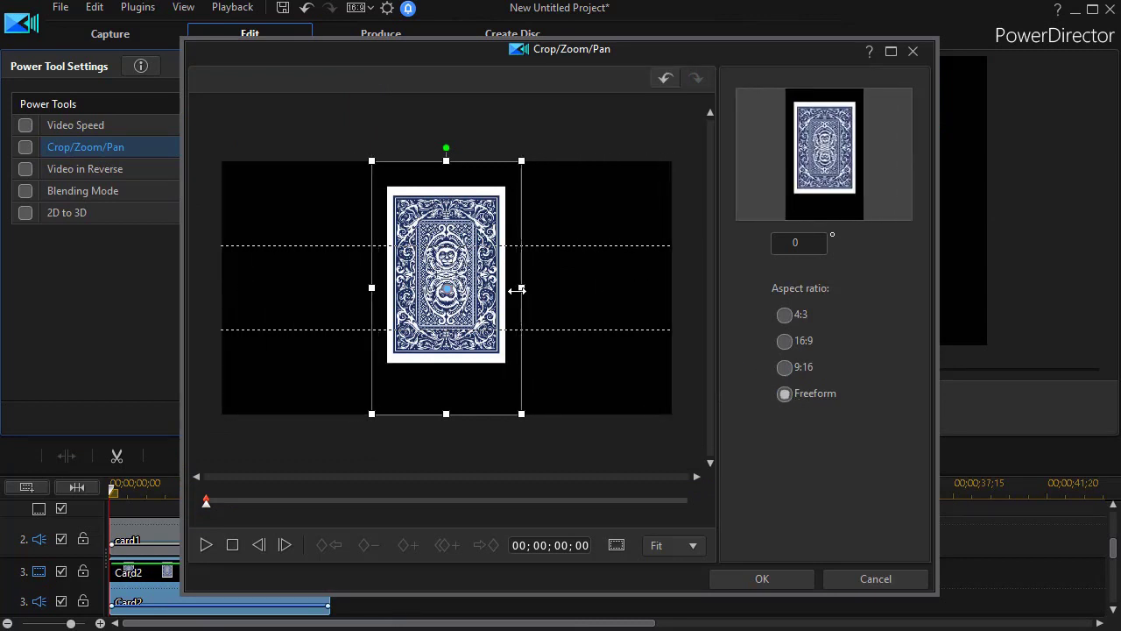
{"action": "left_click", "coordinate": [776, 583]}
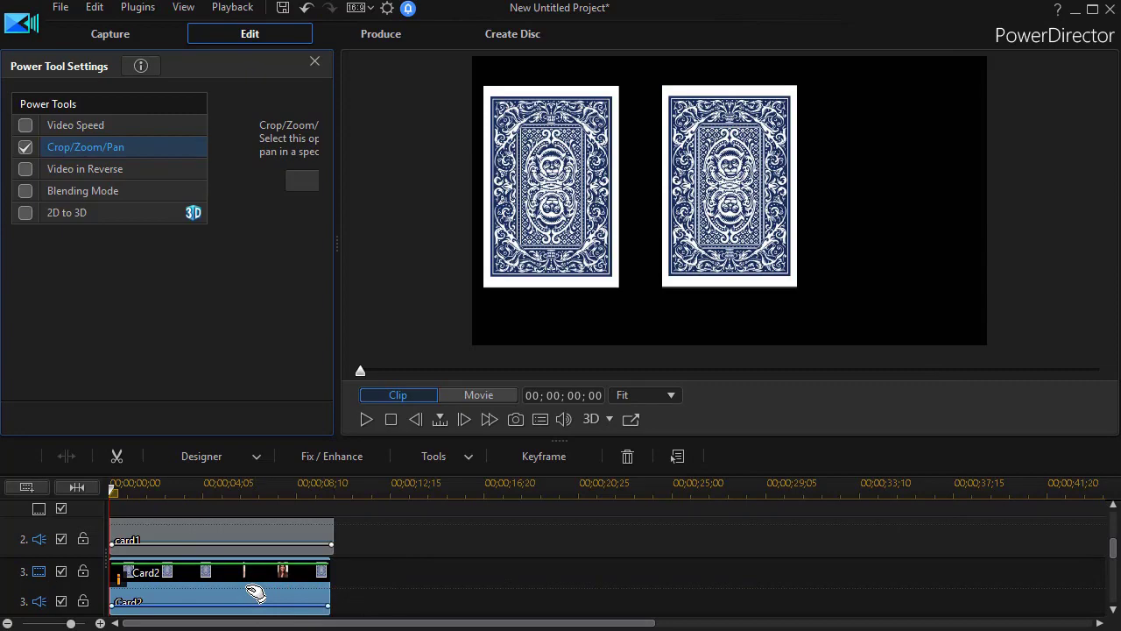
In PiP Designer, move the Card2 card into the right third of the frame
{"action": "double_click", "coordinate": [254, 592]}
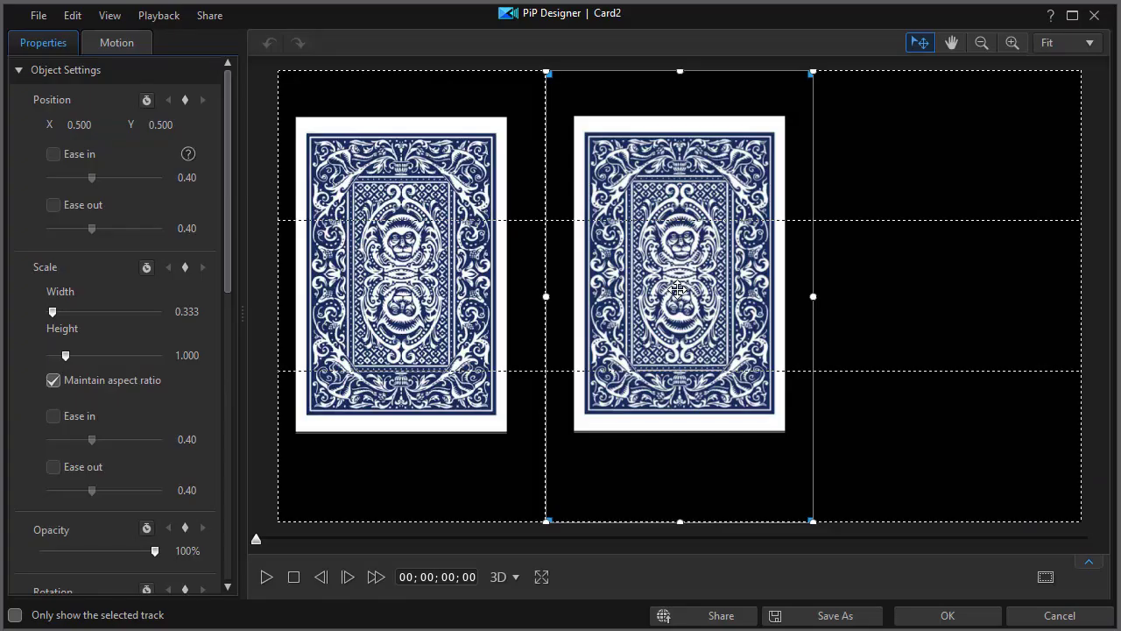
{"action": "left_click_drag", "start_coordinate": [682, 290], "coordinate": [945, 296]}
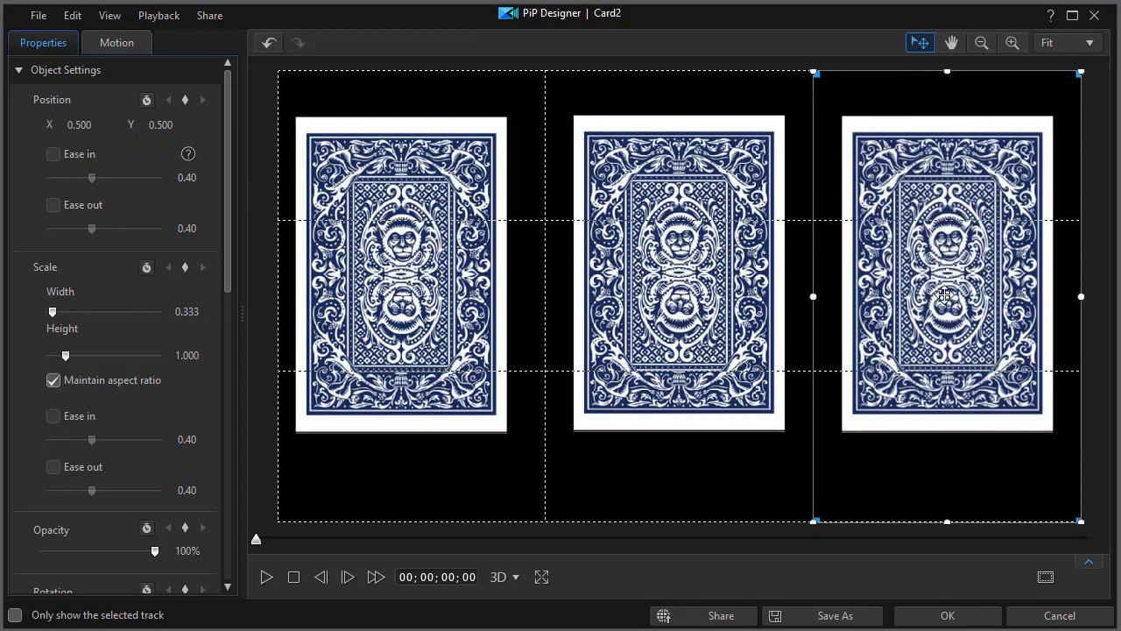
{"action": "left_click", "coordinate": [971, 618]}
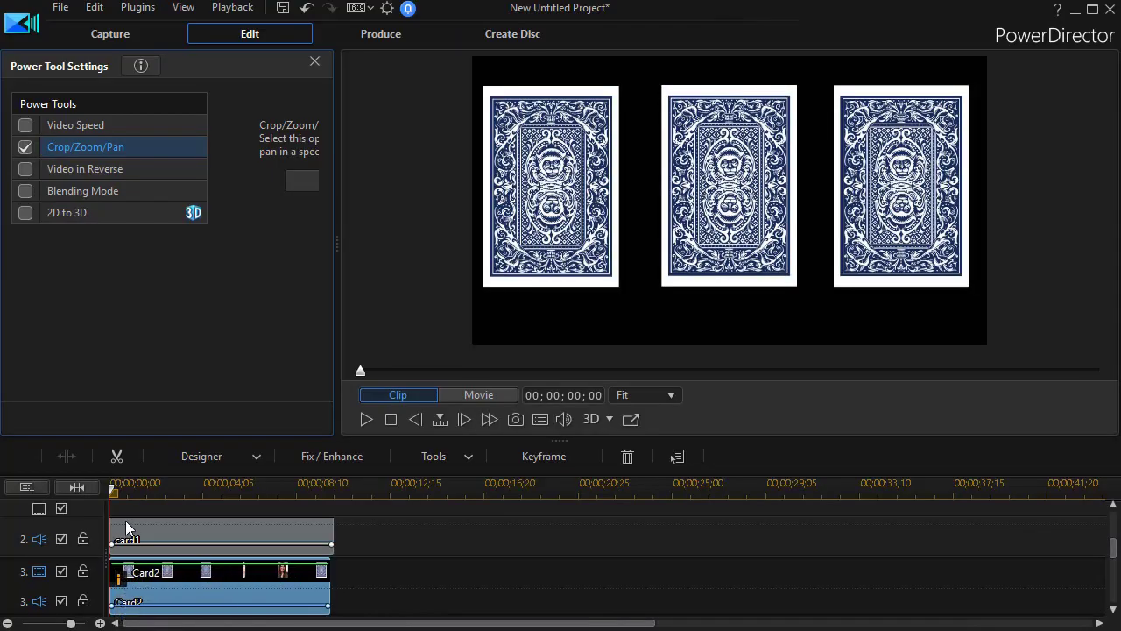
Play the titled movie from the start and stop once the three portraits are revealed
{"action": "left_click", "coordinate": [367, 419]}
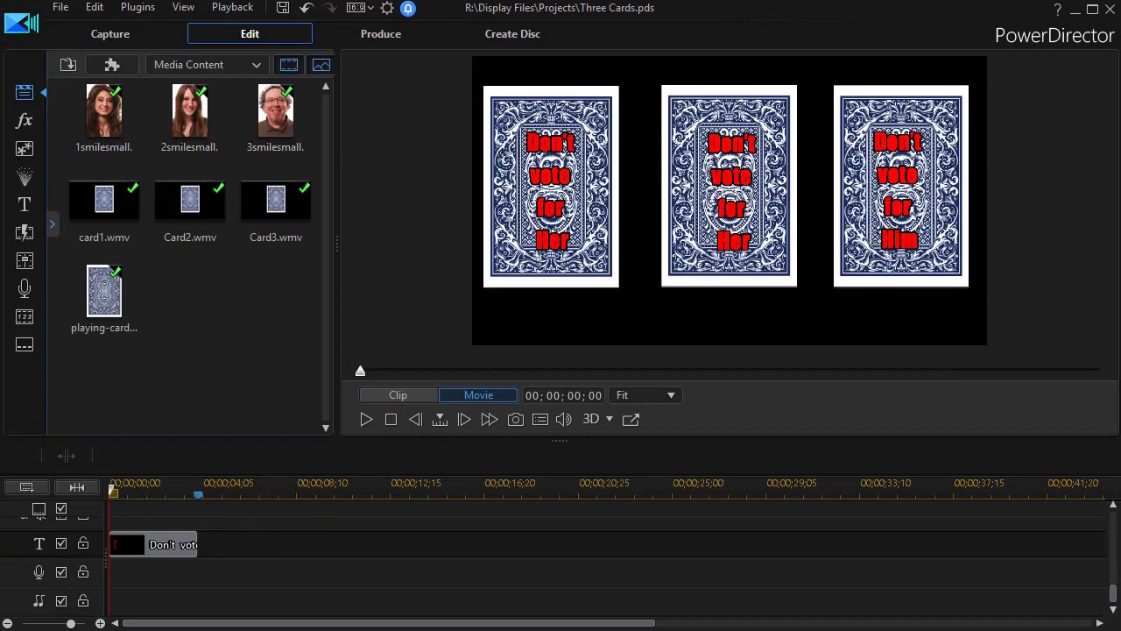
{"action": "left_click", "coordinate": [365, 421]}
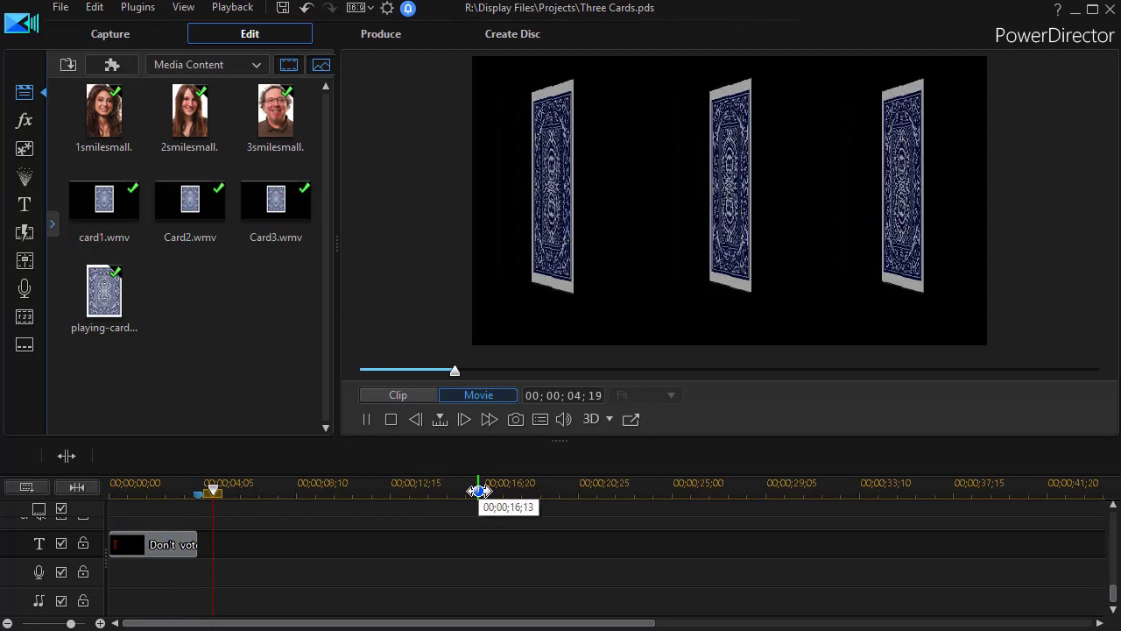
{"action": "left_click", "coordinate": [366, 419]}
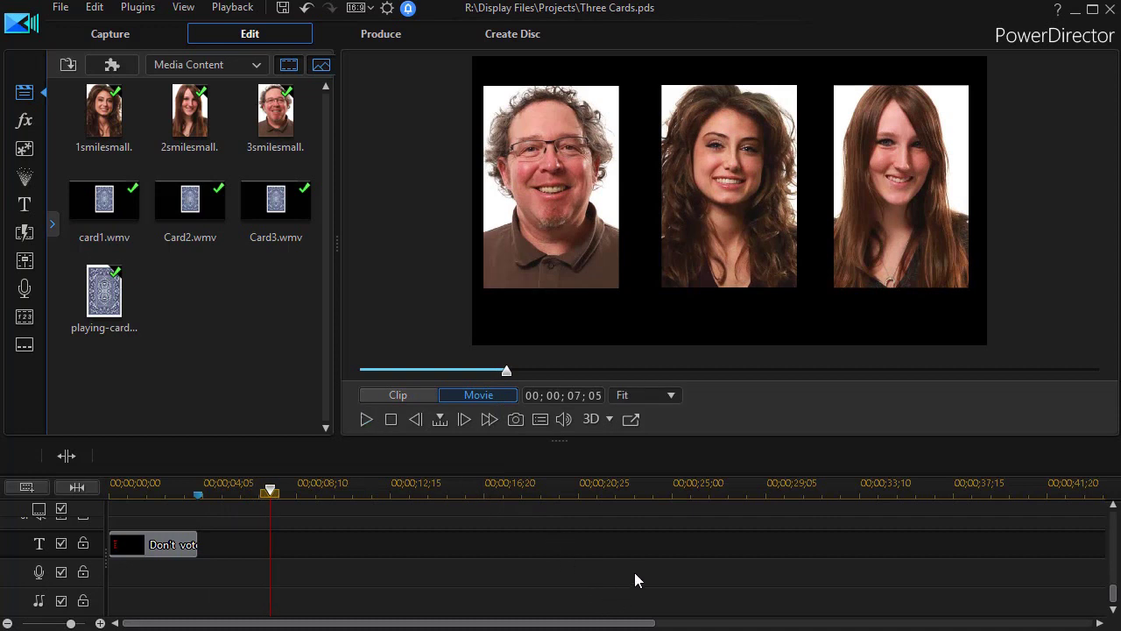